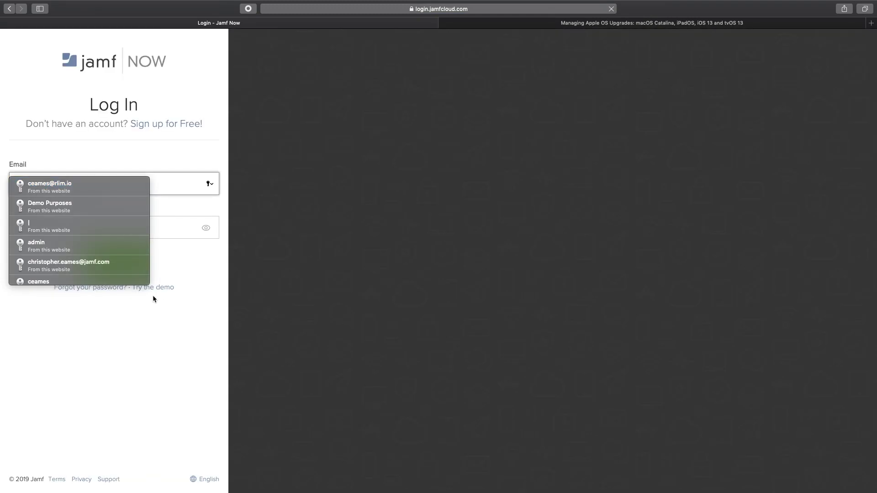
Open the Jamf Now demo and zoom the page out two levels to fit more devices
click(156, 293)
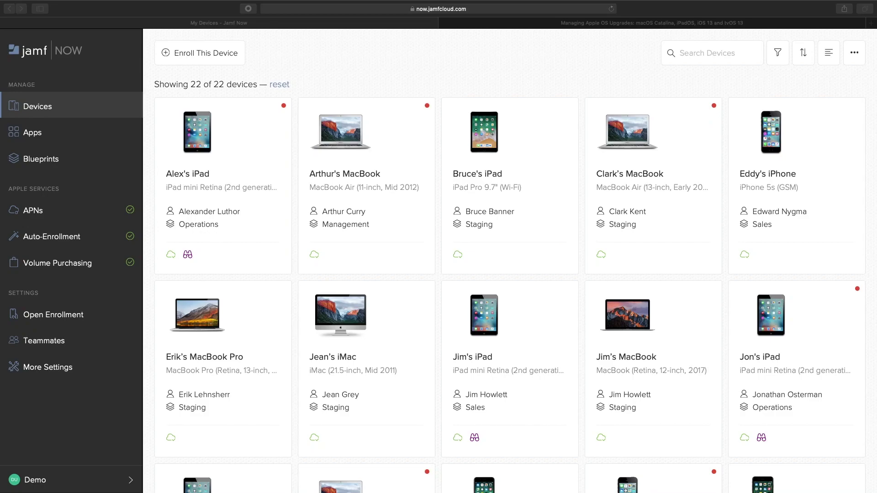
click(493, 281)
key(super+minus)
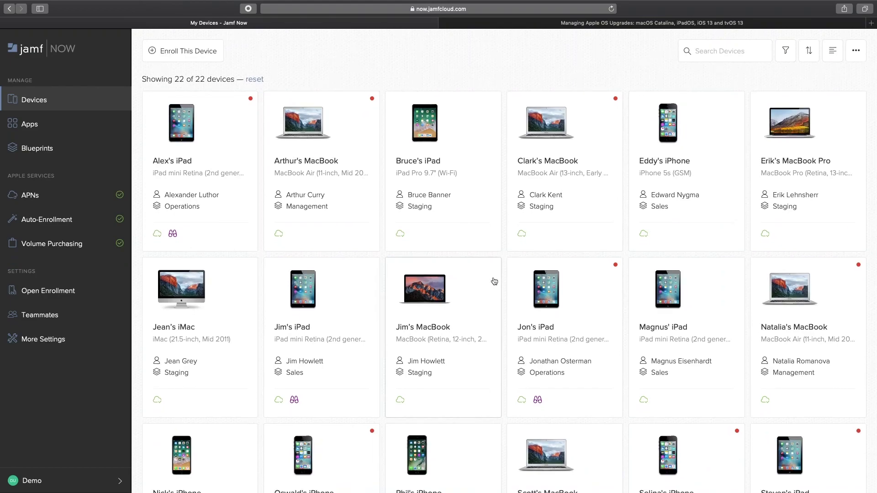
key(super+minus)
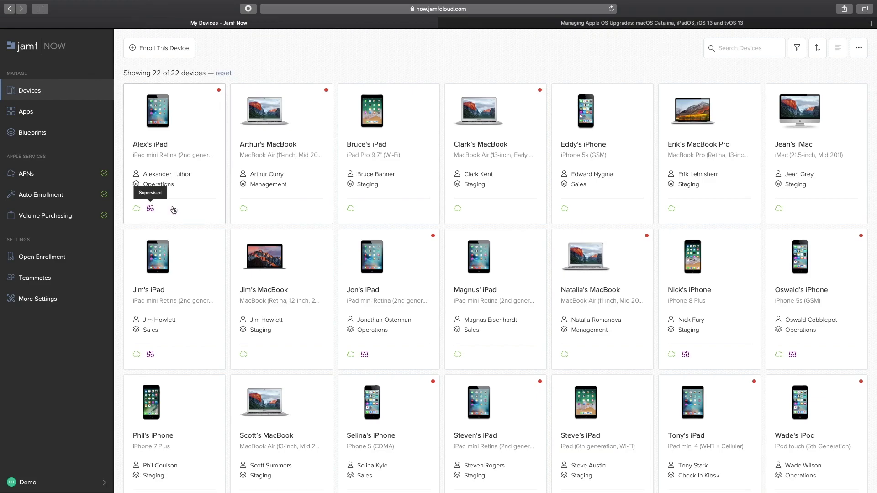
Open the supervised iPad in the Operations blueprint, check its available iOS update, and close the update details without installing
mouse_move(152, 212)
scroll(288, 319, down, 1)
scroll(289, 318, down, 3)
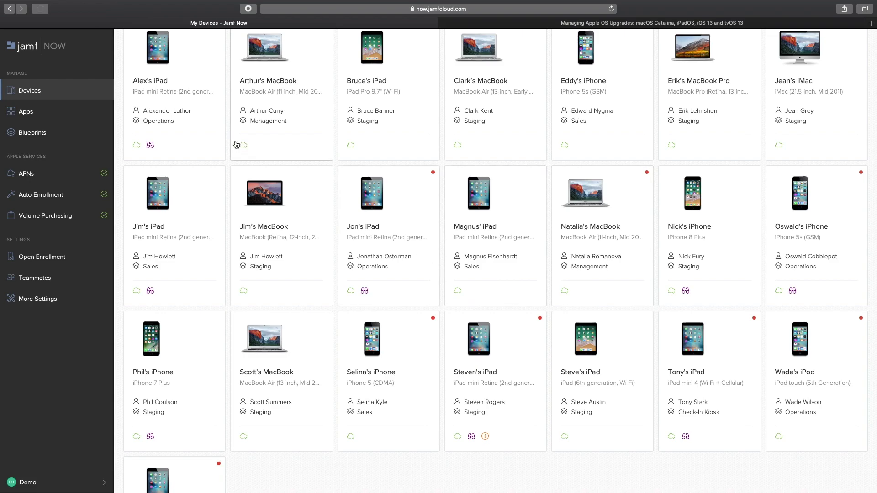
click(187, 124)
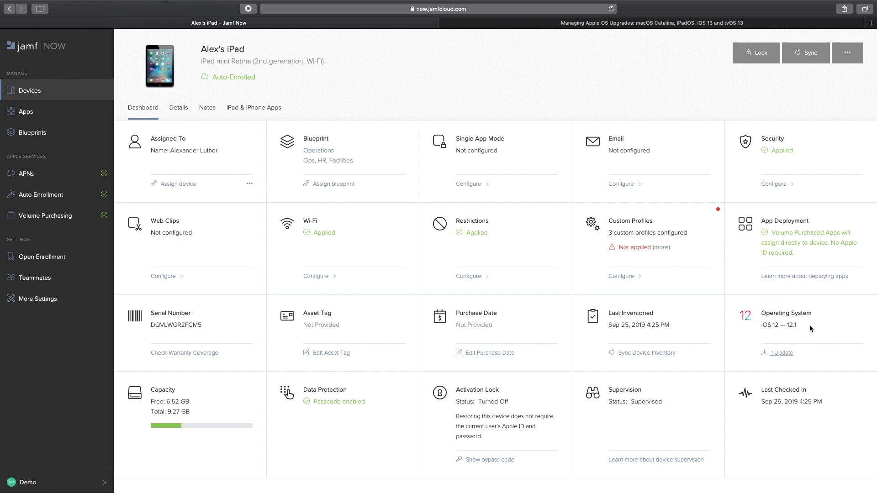
click(782, 353)
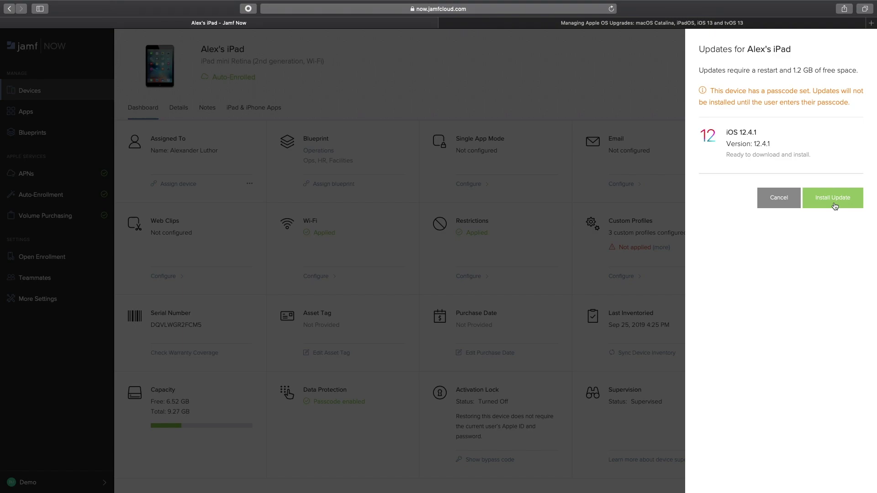
click(786, 203)
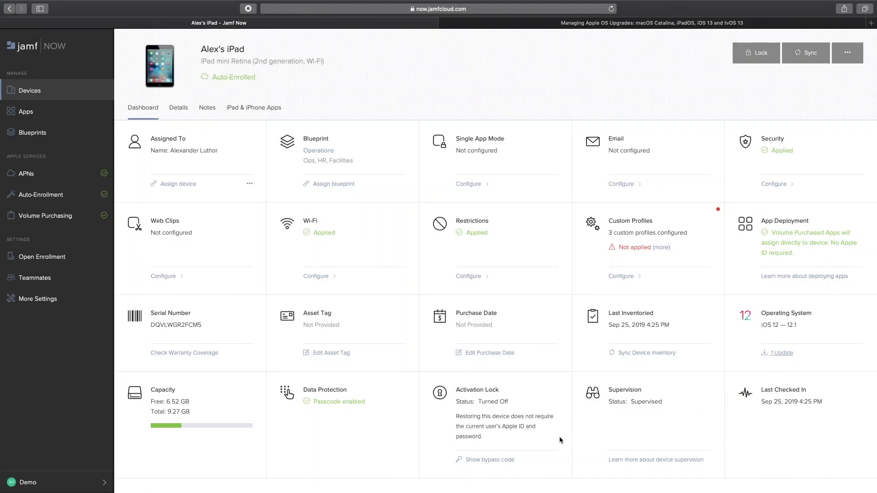
Display the iPad's Activation Lock bypass code, highlight the code, and close the dialog
click(496, 460)
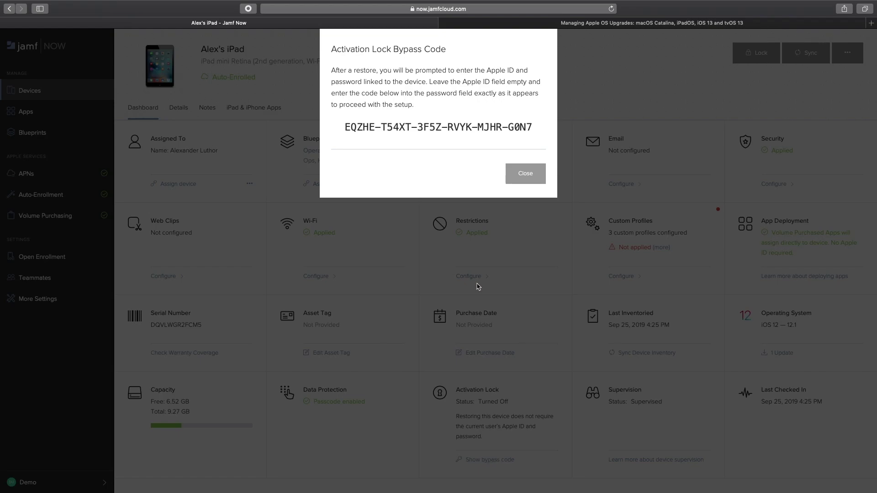
drag(533, 125, 399, 130)
click(370, 135)
triple_click(353, 134)
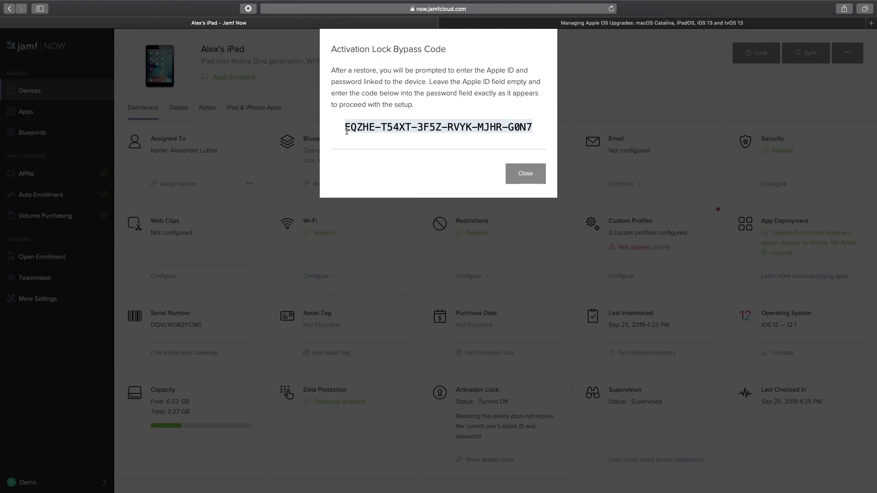
click(423, 235)
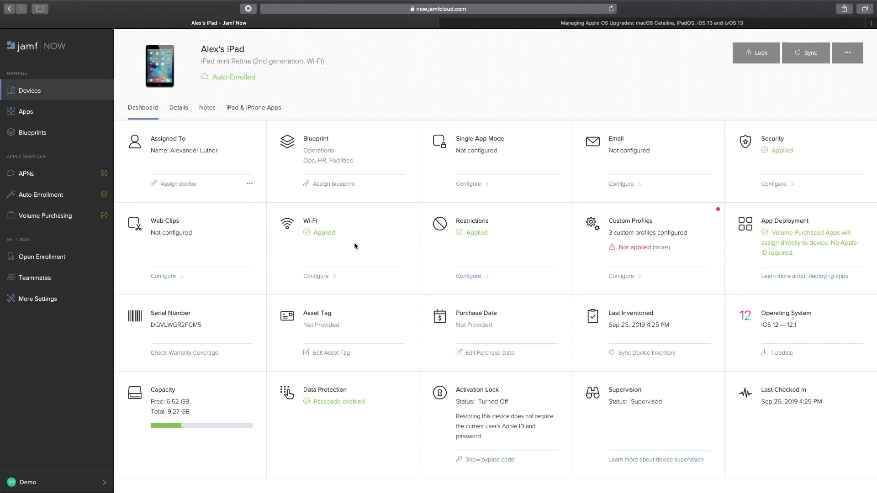
Open the Sales blueprint's restrictions and examine which Security & Privacy options require supervision, highlighting the note for Allow USB Accessories When Locked
click(33, 133)
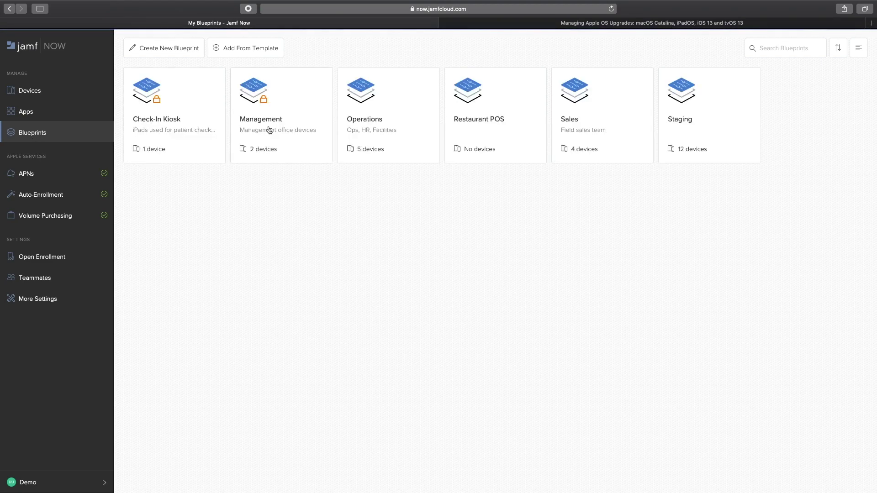
click(595, 117)
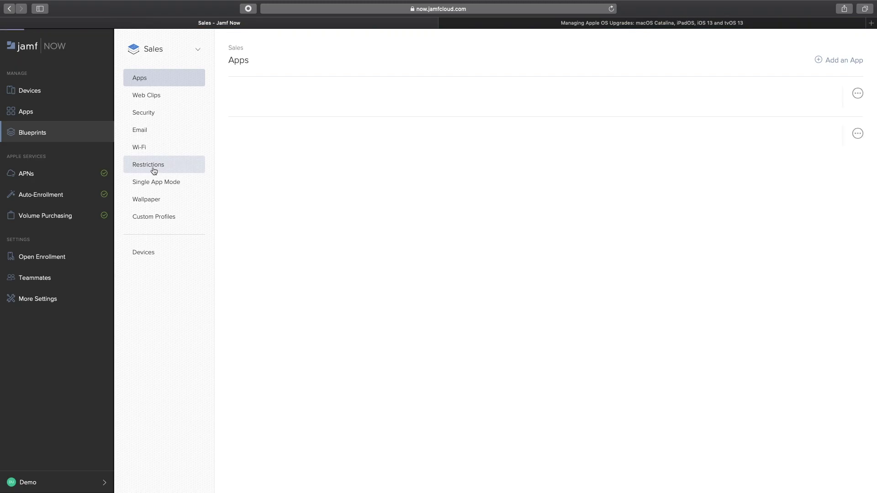
click(153, 168)
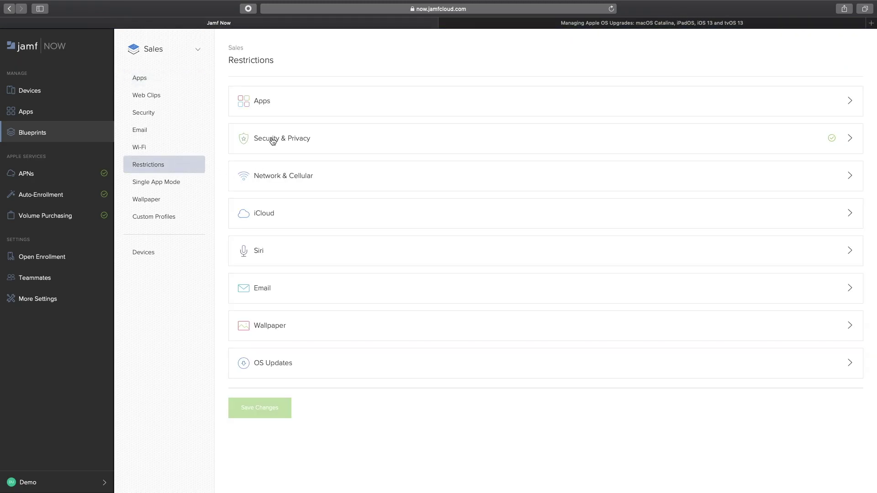
click(273, 141)
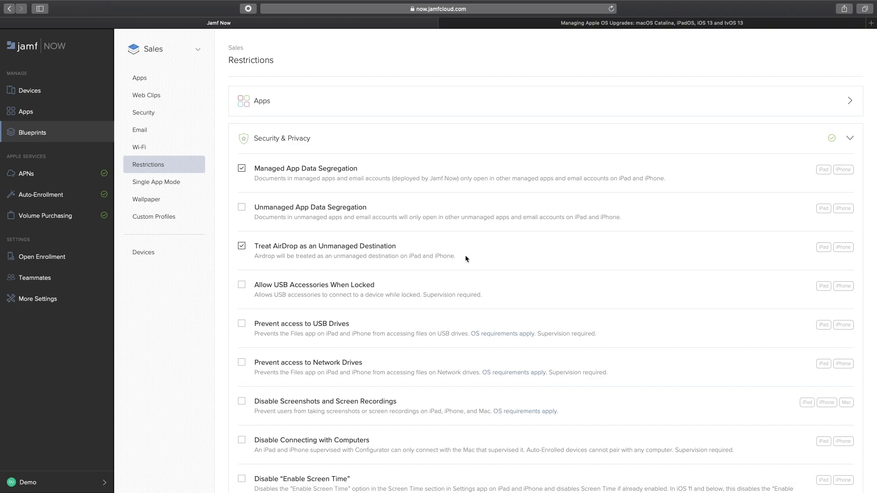
drag(485, 292, 422, 296)
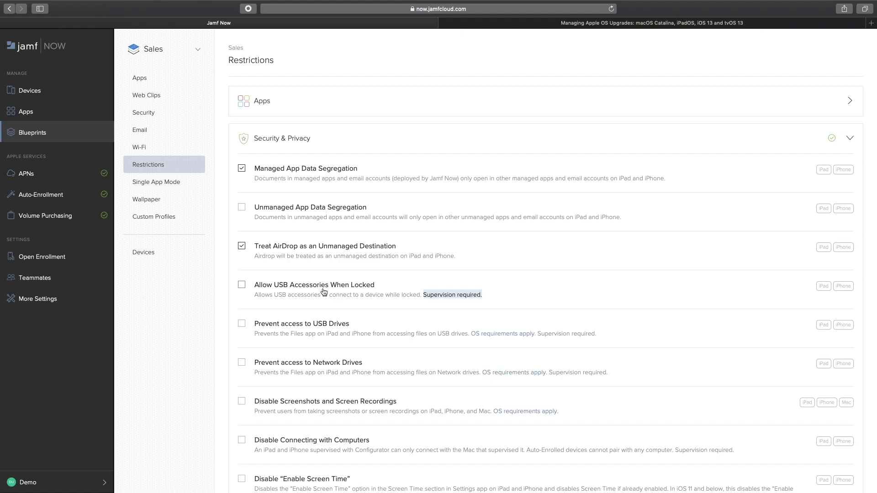
scroll(324, 292, down, 1)
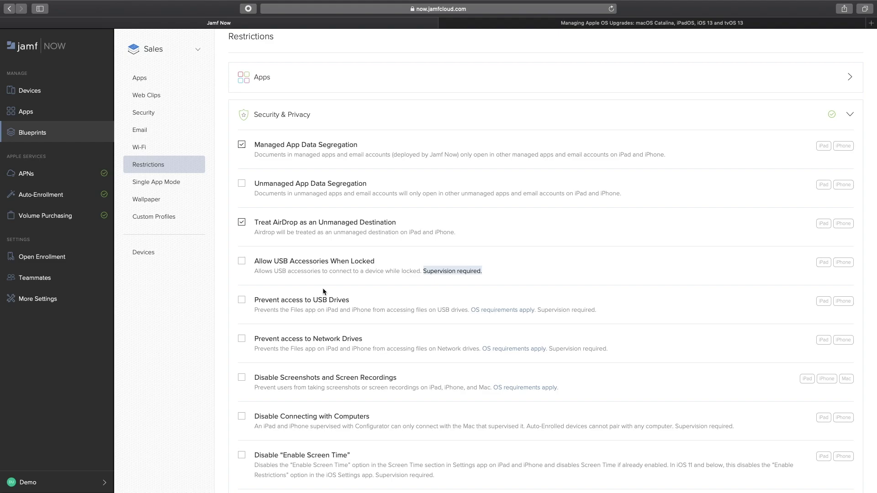
scroll(322, 289, down, 3)
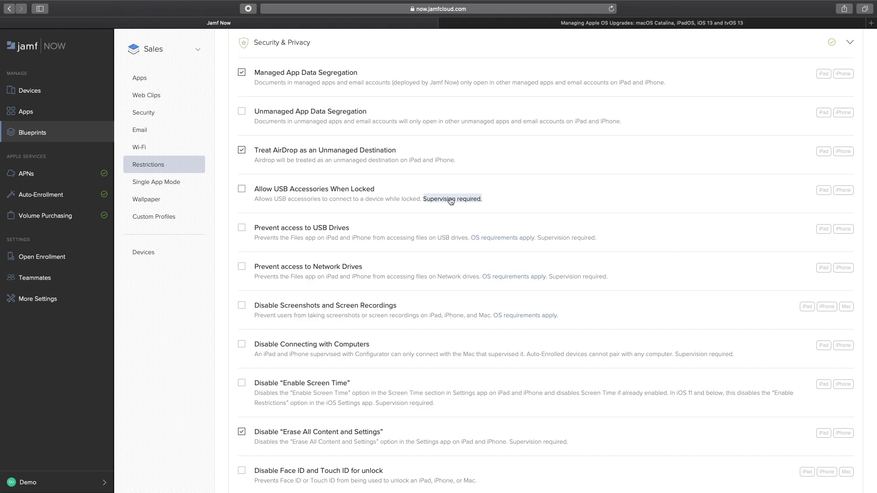
scroll(450, 201, down, 2)
scroll(450, 201, up, 4)
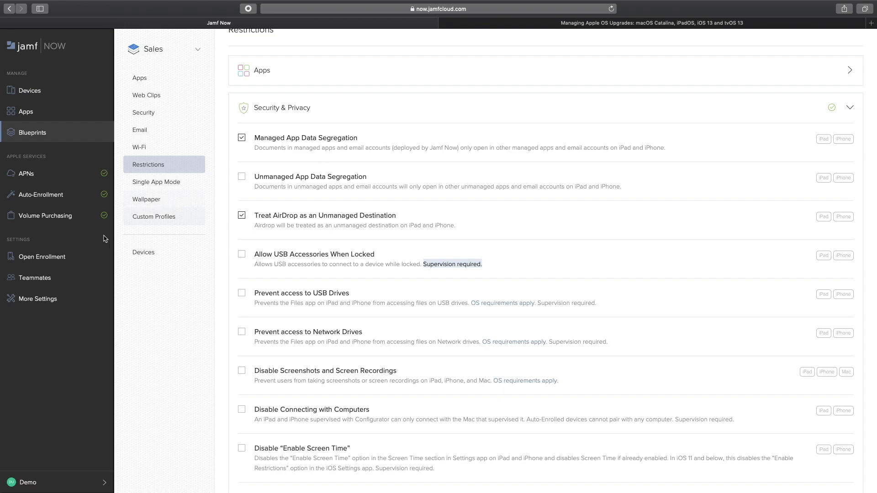
View the Open Enrollment settings and highlight the enrollment link
click(50, 258)
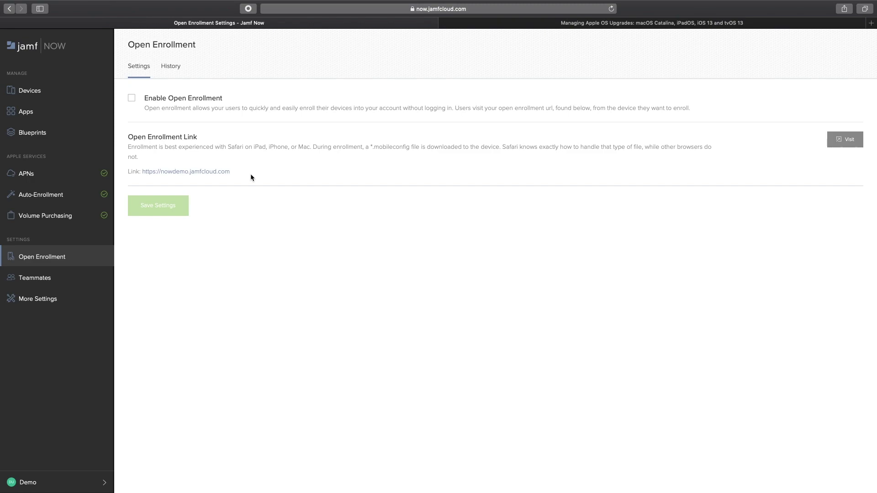
drag(231, 172, 144, 170)
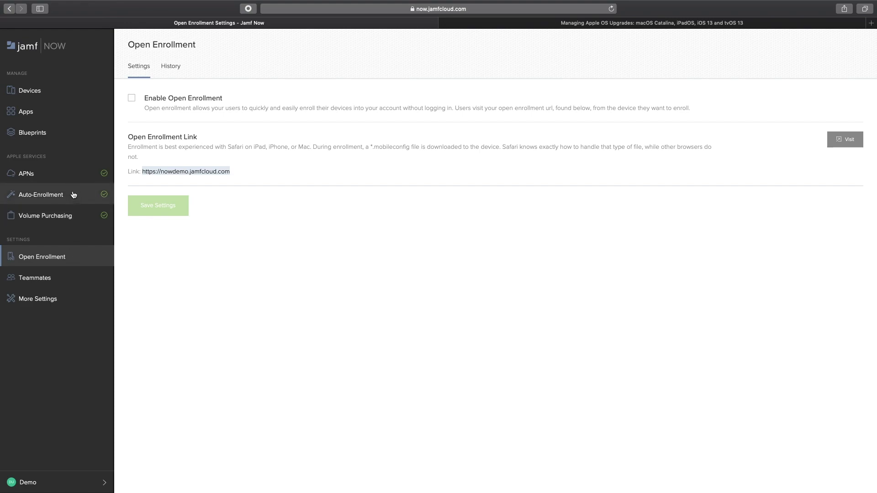
Review the Sales blueprint's full list of Security & Privacy restrictions, highlighting the supervision note for Disable Find My Device
click(66, 133)
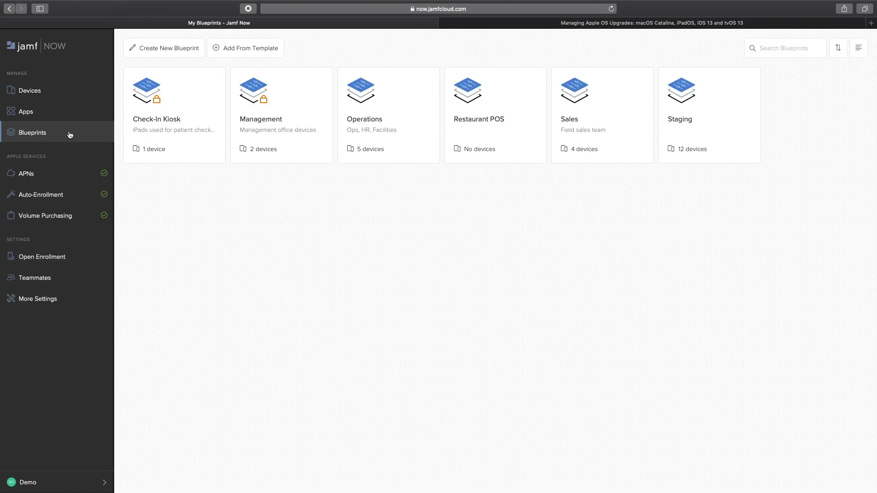
click(595, 116)
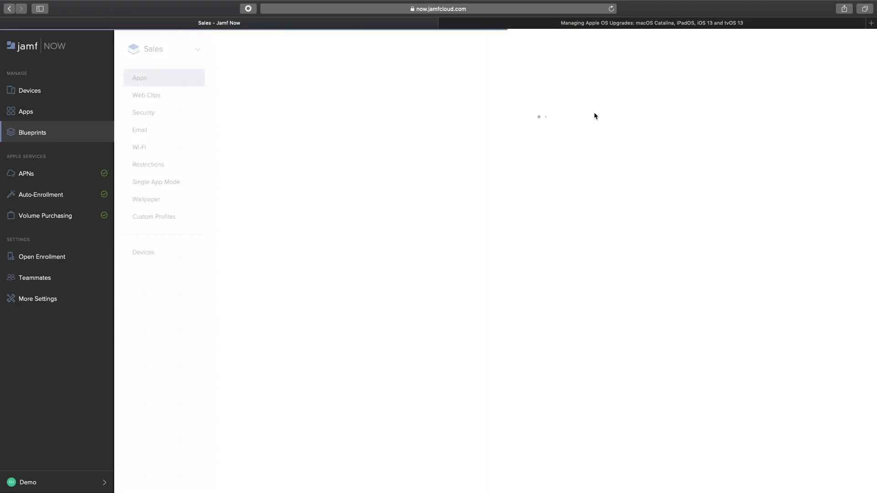
click(160, 166)
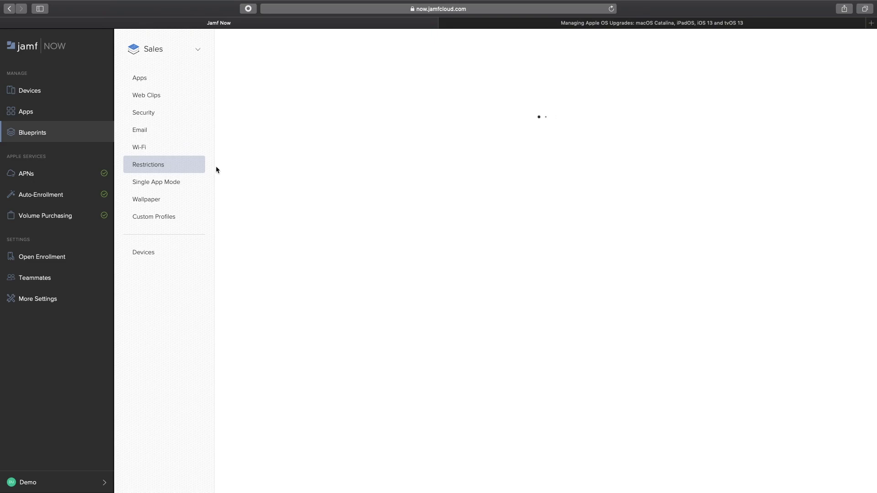
click(302, 137)
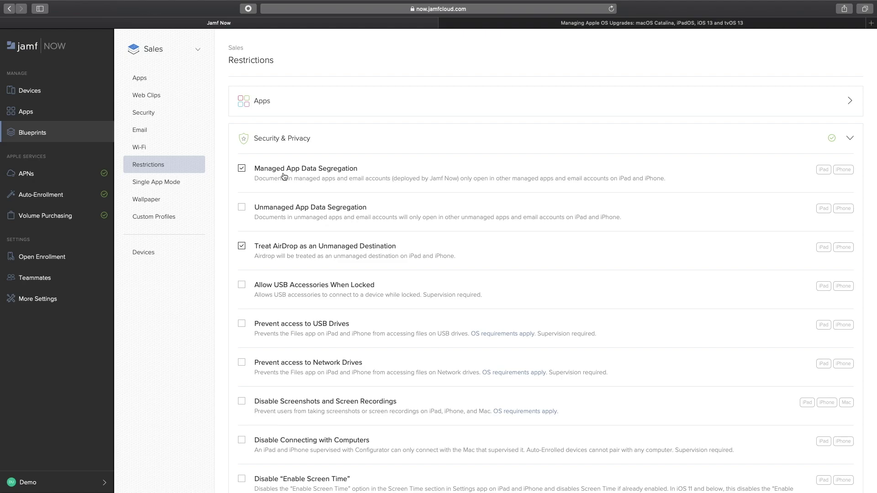
scroll(283, 176, down, 5)
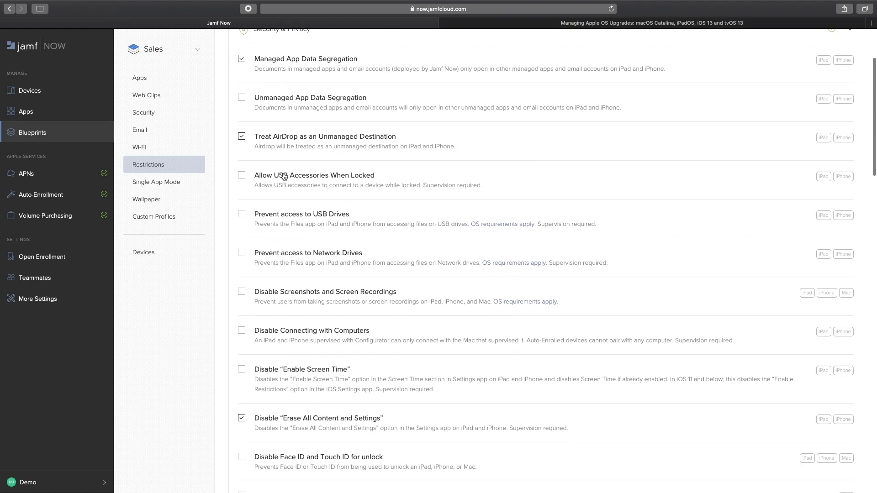
scroll(284, 176, down, 5)
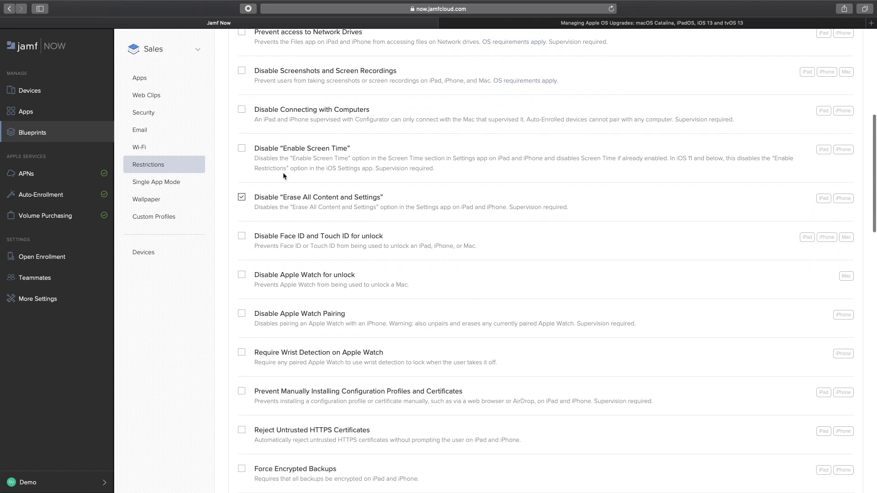
scroll(284, 176, down, 5)
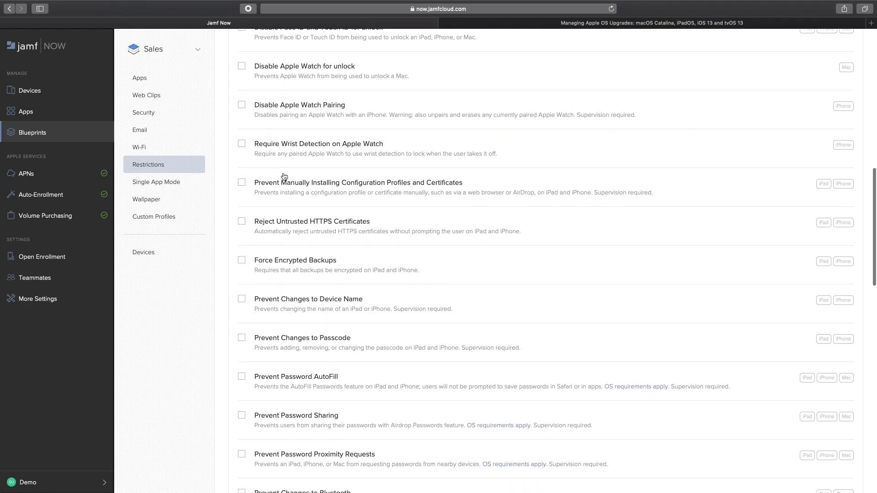
scroll(284, 176, down, 6)
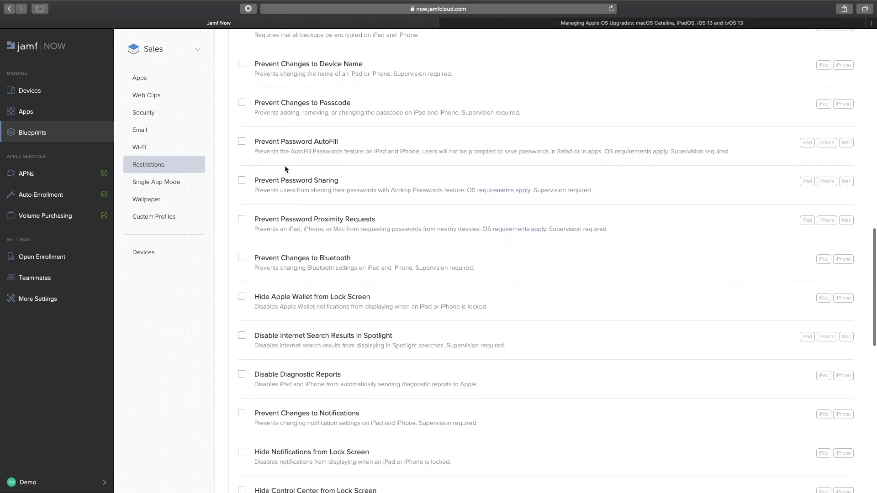
scroll(285, 169, down, 8)
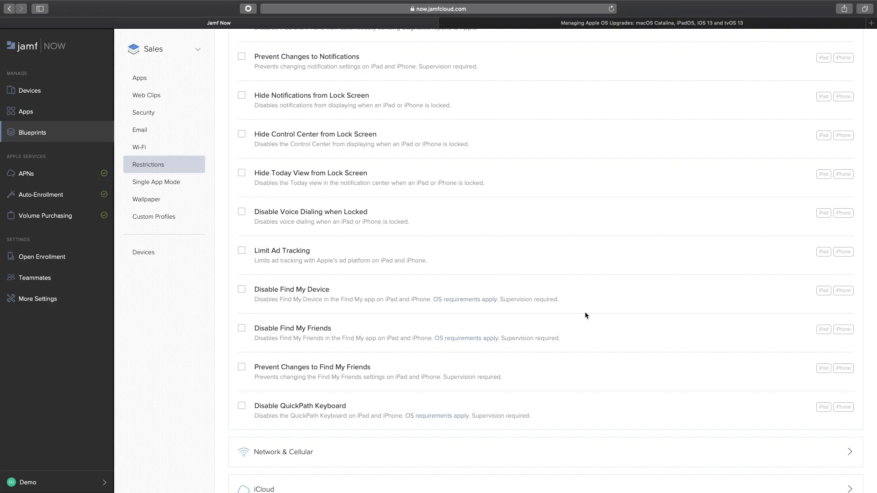
drag(566, 299, 500, 302)
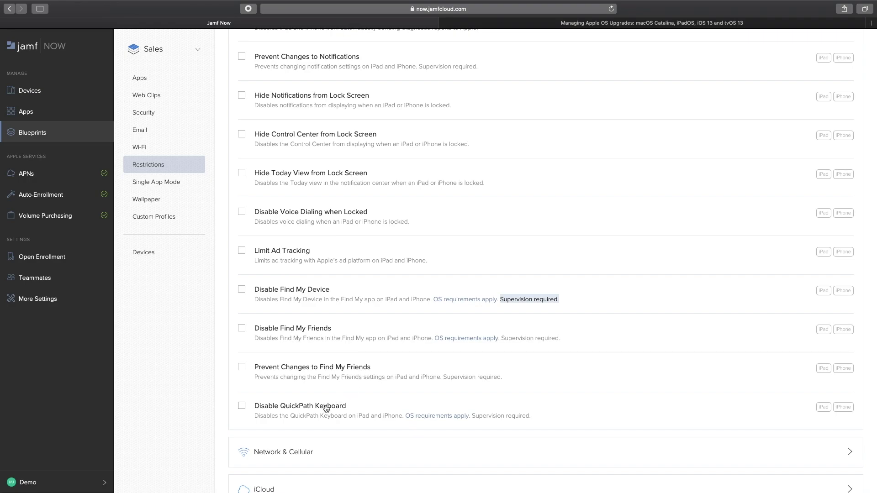
Expand the Network & Cellular restrictions, examine their options, and return to the start of the restrictions list
click(303, 451)
scroll(306, 451, down, 5)
scroll(305, 451, down, 5)
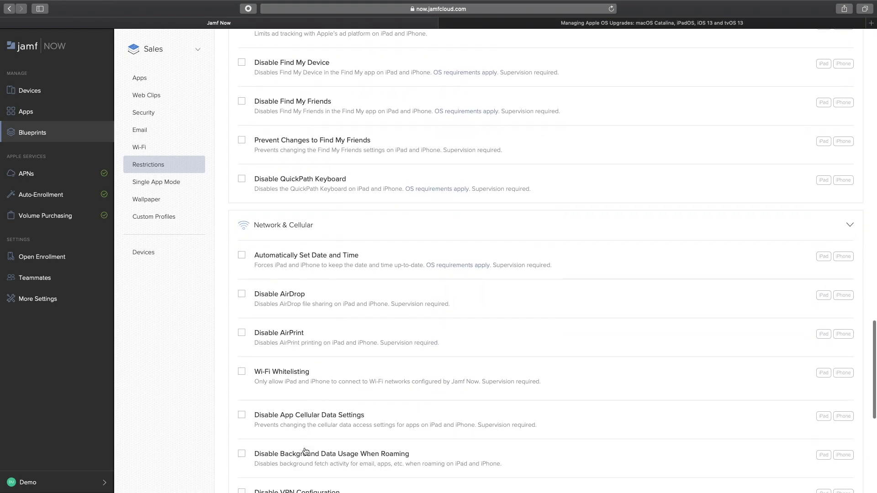
scroll(305, 451, down, 1)
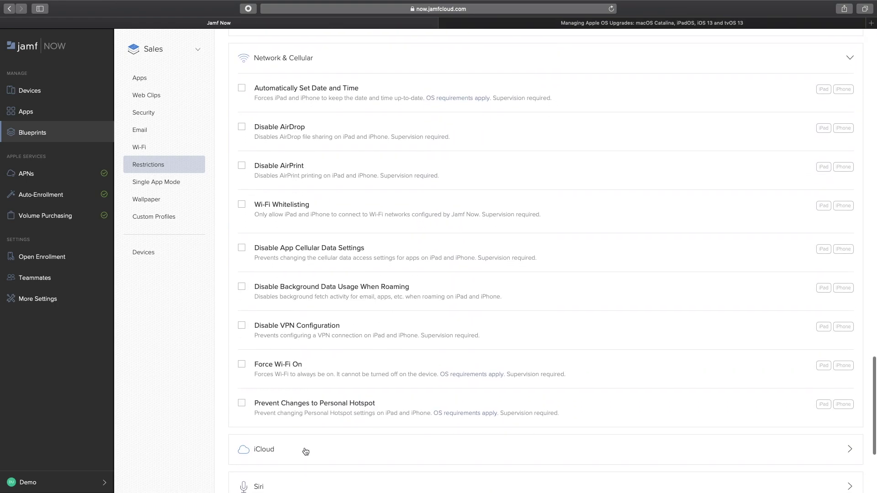
scroll(306, 452, up, 1)
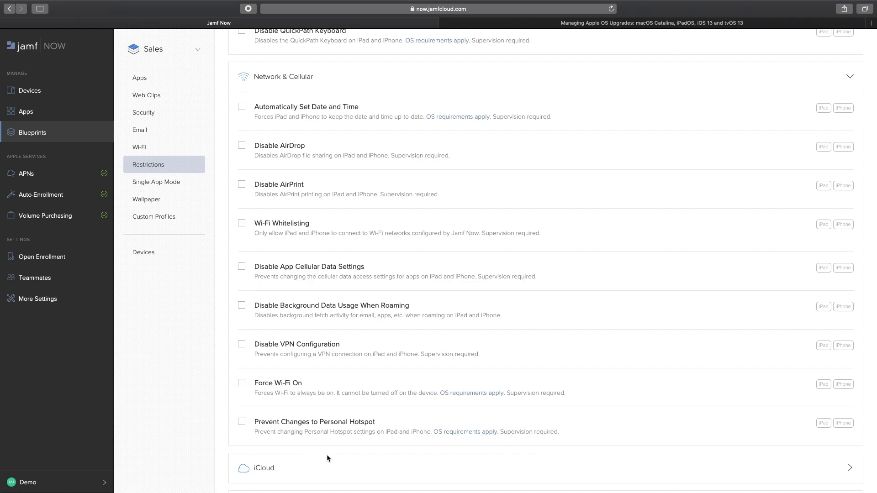
scroll(328, 440, up, 10)
scroll(329, 439, up, 10)
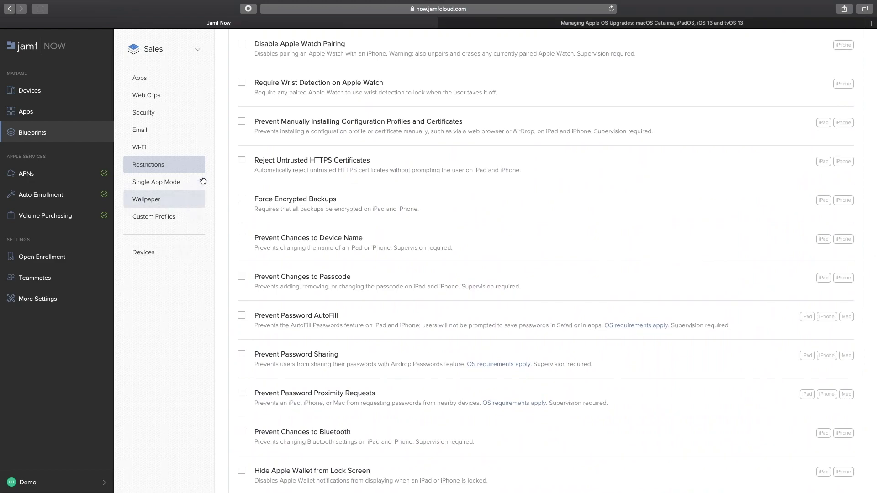
scroll(315, 123, up, 12)
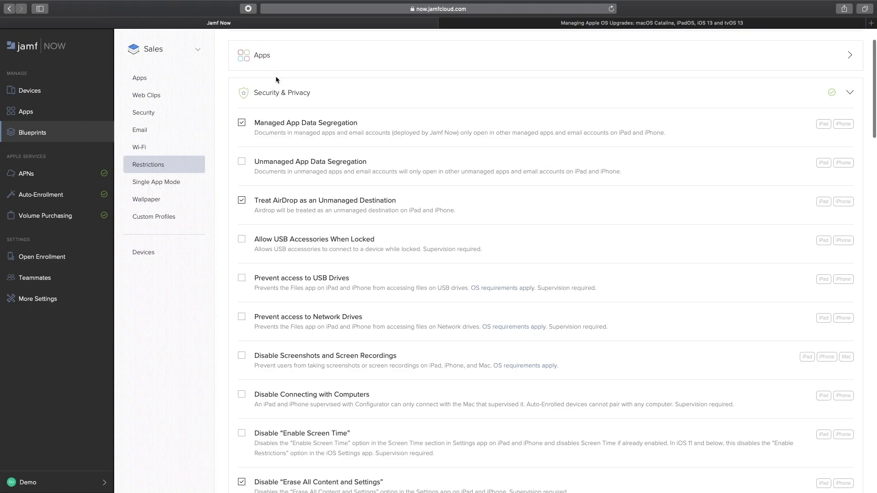
Enable Delay OS Updates in the Sales blueprint's OS Updates restrictions and review the available delay periods, keeping 30 days
click(275, 94)
click(272, 131)
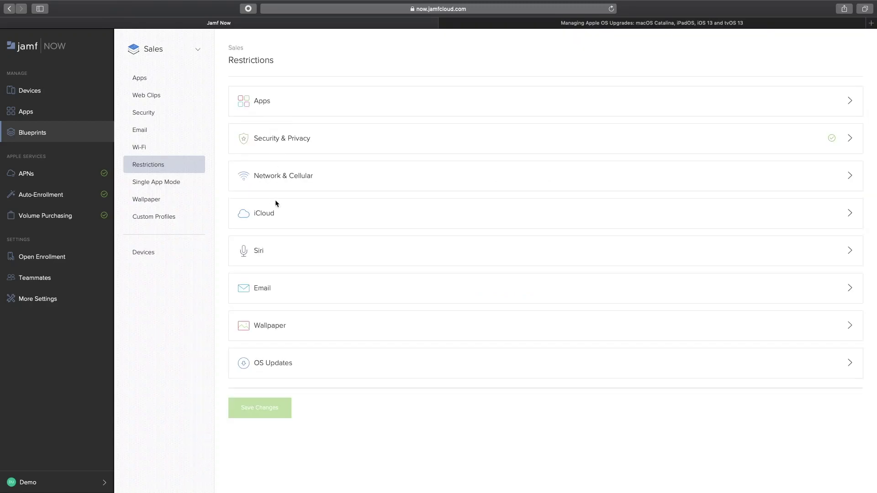
click(279, 364)
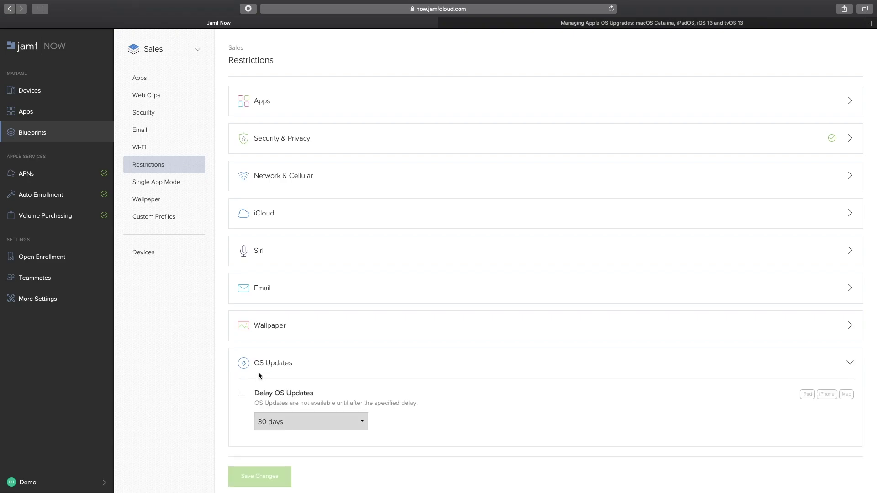
click(242, 392)
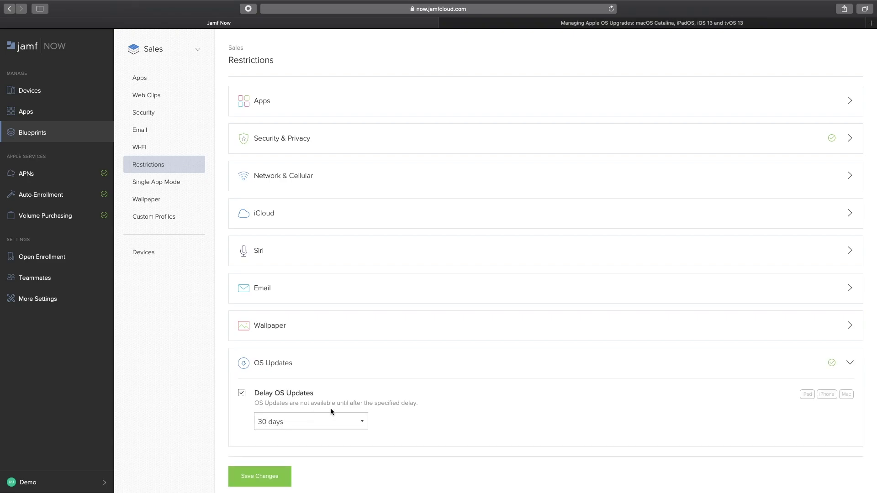
click(362, 423)
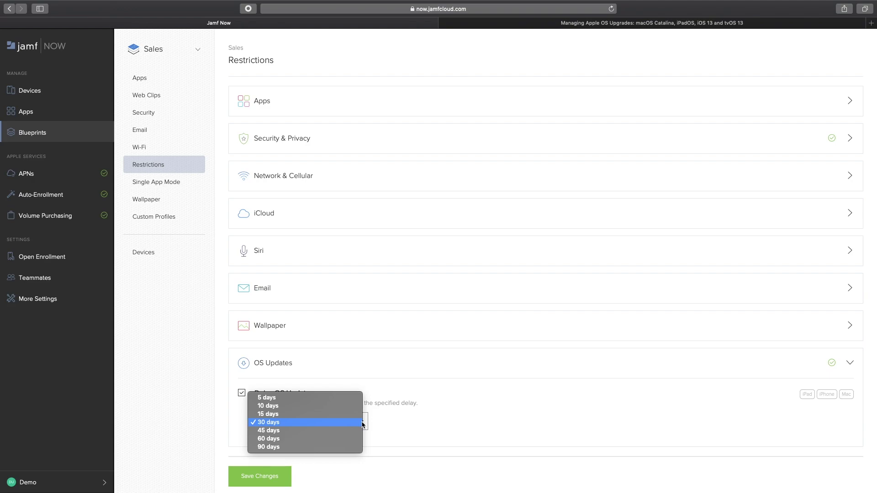
click(485, 404)
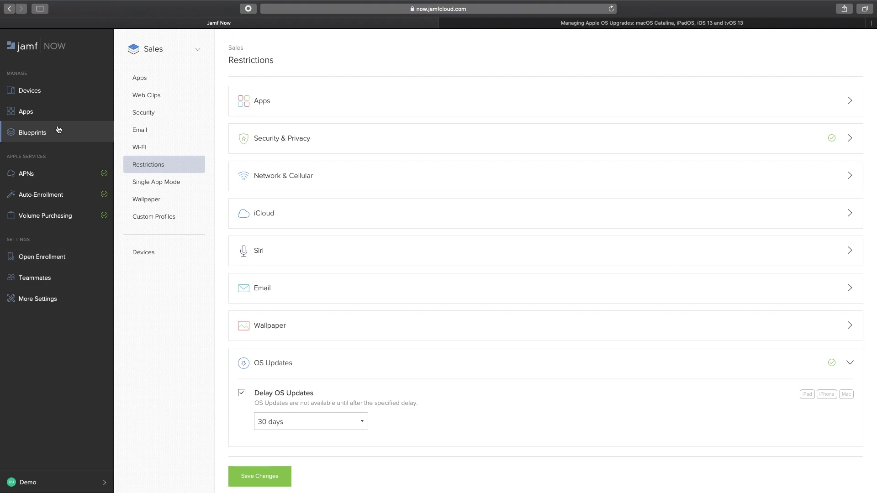
Return to the device list and switch to Keynote to play the slideshow from the Live Q&A slide
click(57, 88)
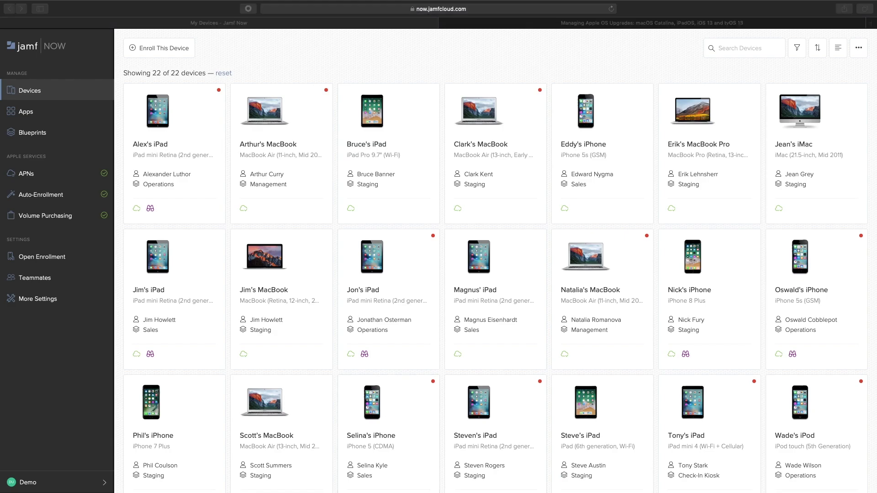
key(ctrl+Left)
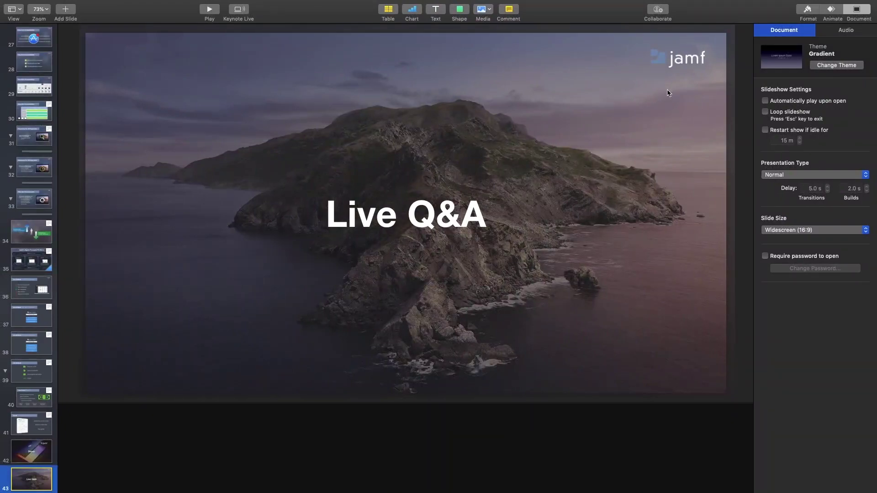
click(209, 11)
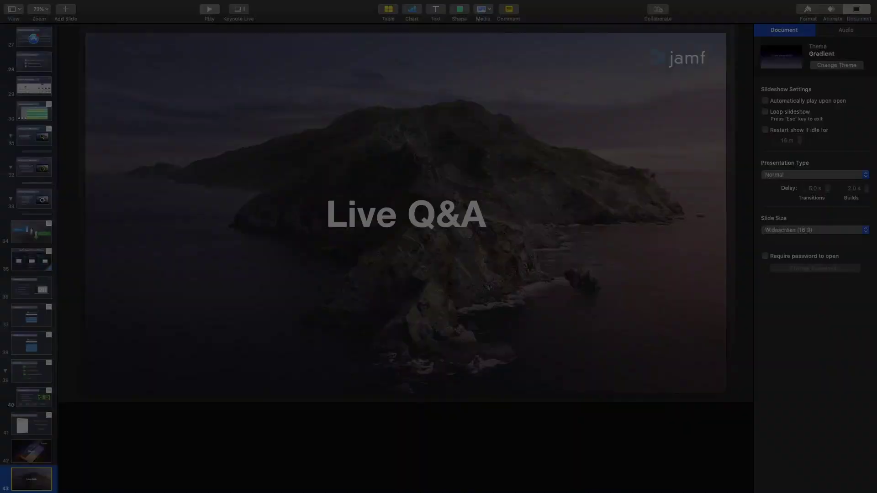